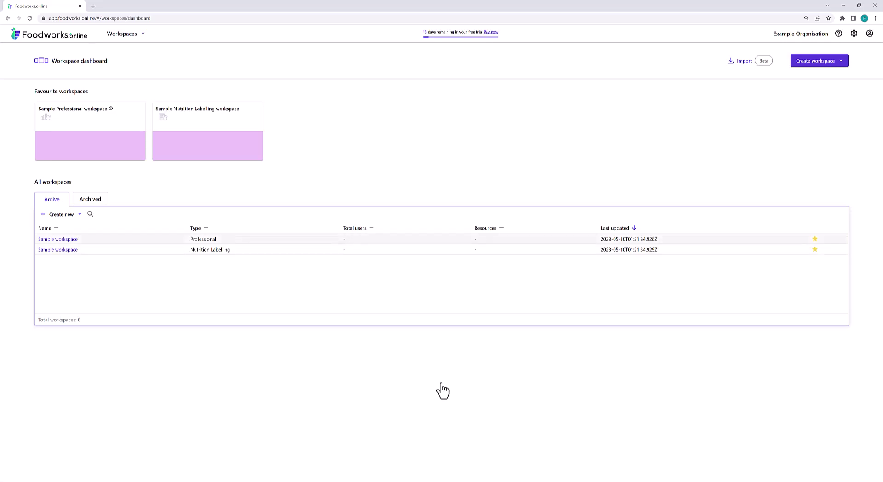
Open the sample Professional workspace and view its Reduced salt baked beans, Lemonade scones and Mediterranean meal plan resources.
click(93, 143)
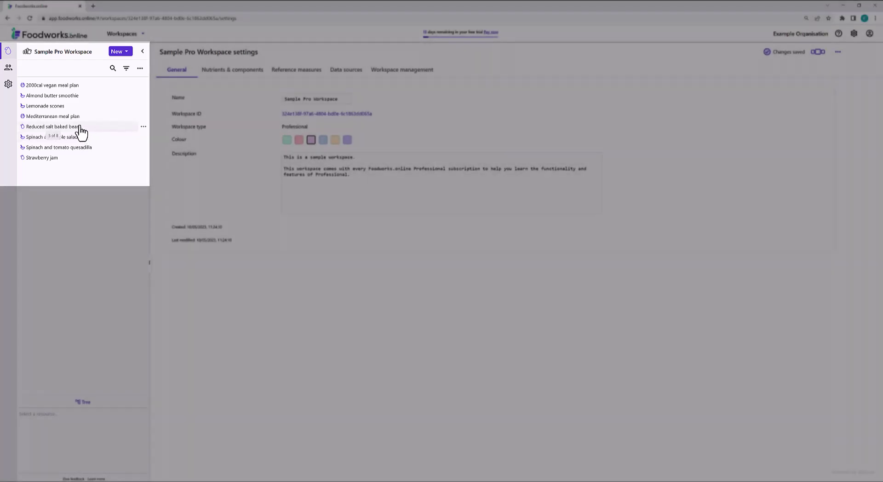
click(80, 127)
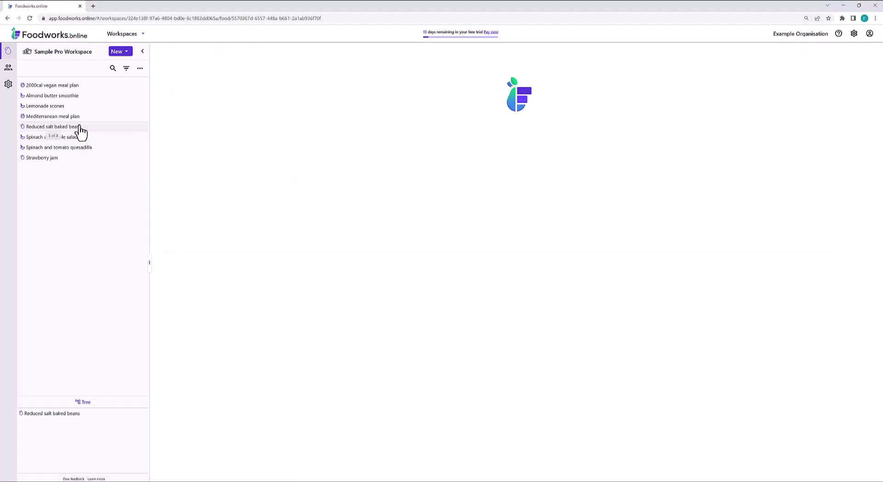
click(73, 107)
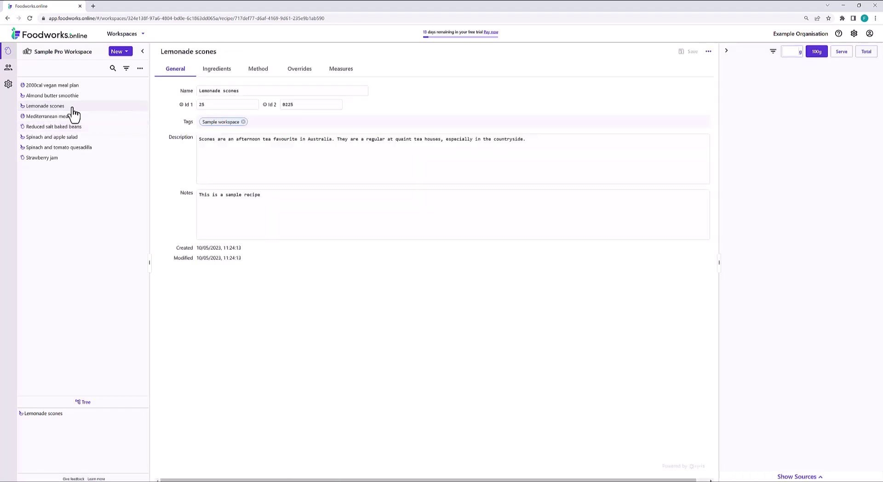
click(72, 117)
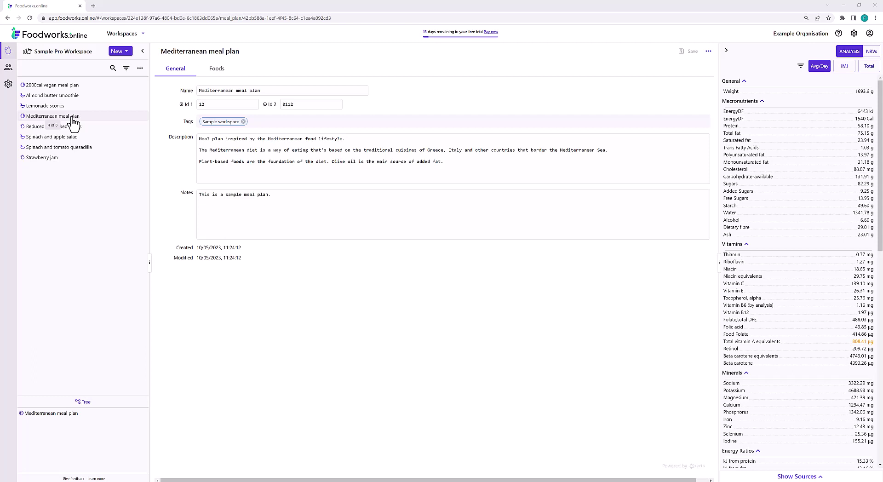
View the general profile of the first client in the workspace's client list, and return to the workspace dashboard.
click(8, 68)
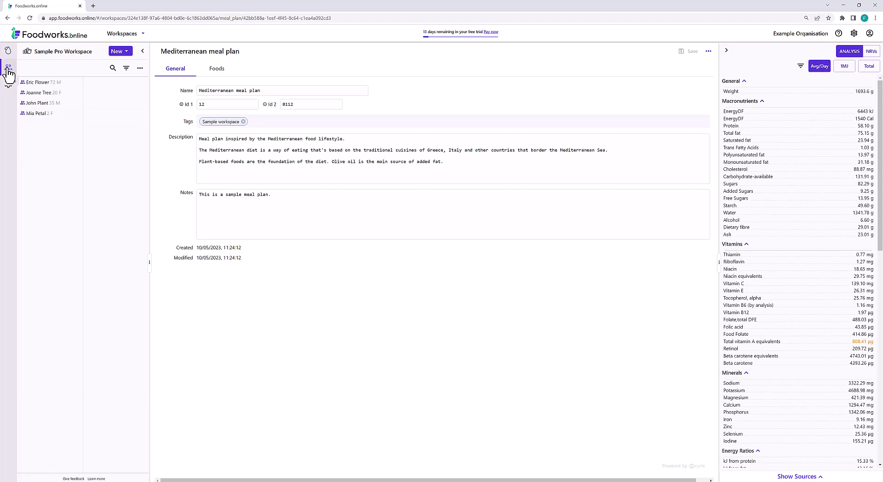
click(39, 84)
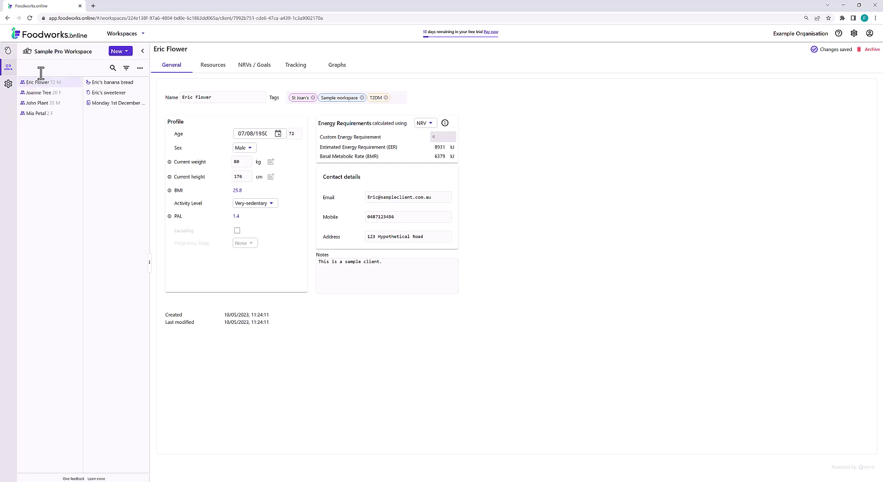
click(49, 40)
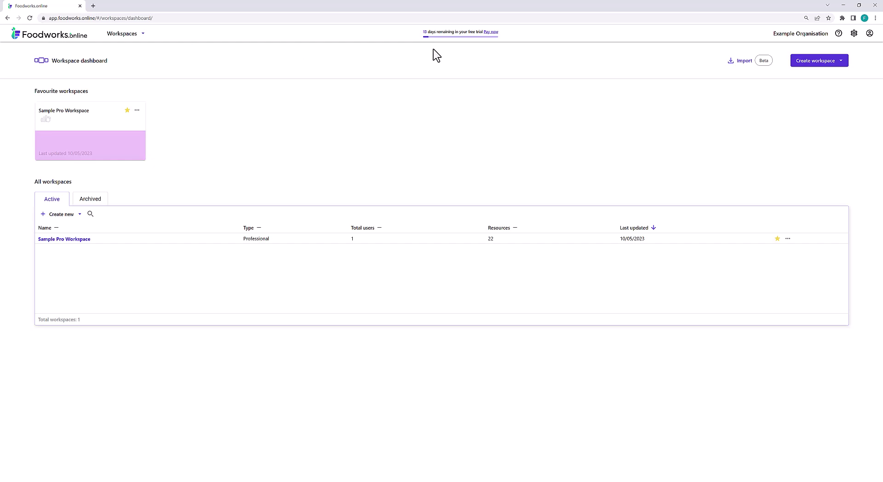
Create a Nutrition Labelling workspace named "Sample NL Workspace" with the blue colour and the Sample option enabled.
click(816, 67)
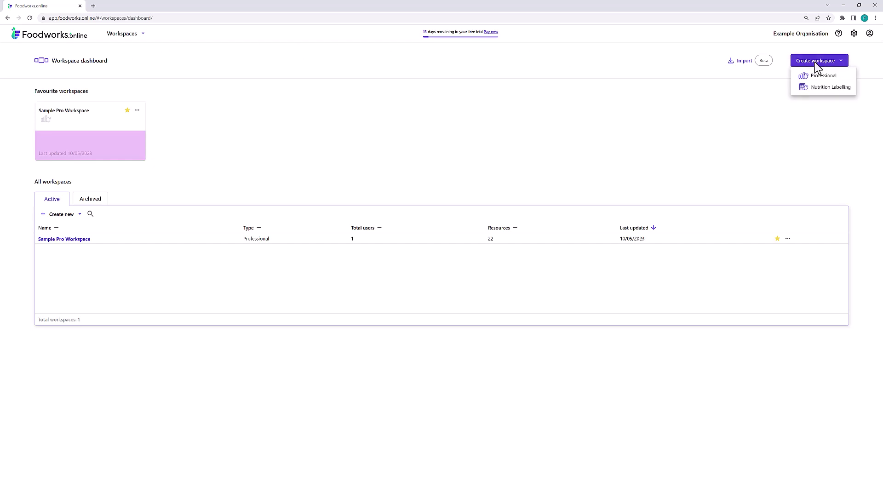
click(819, 92)
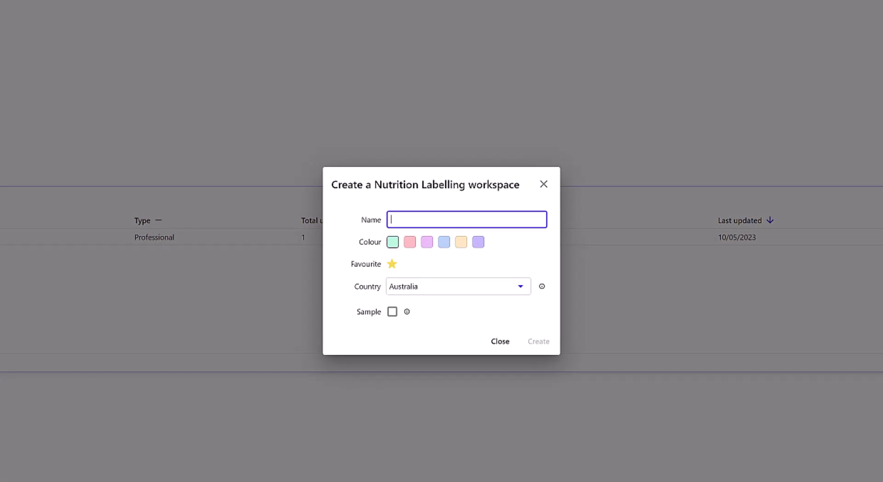
text(Sample NL Workspac)
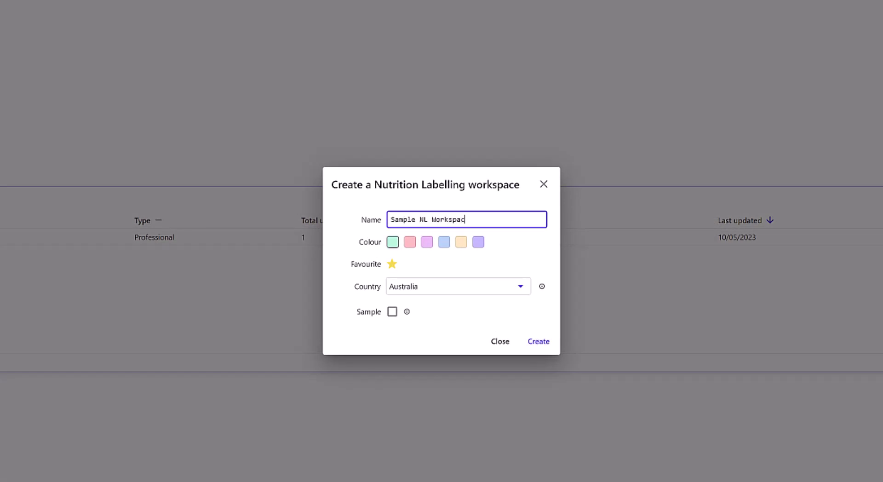
text(e)
click(443, 245)
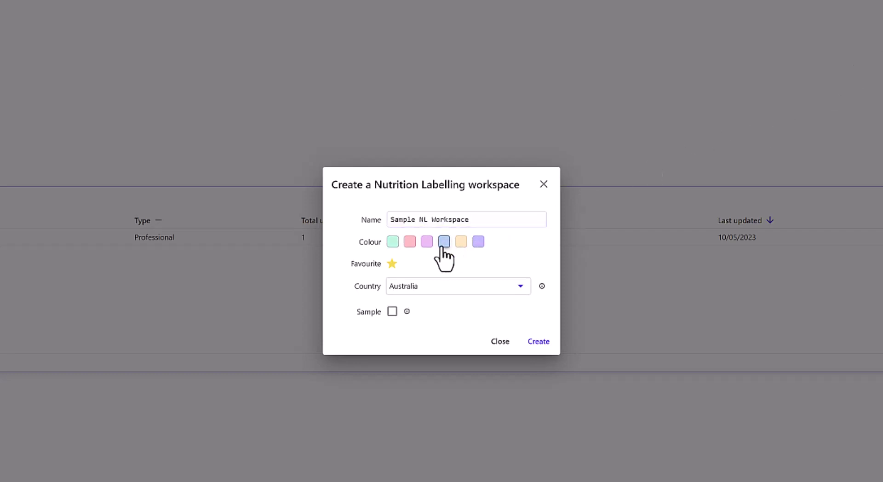
click(392, 311)
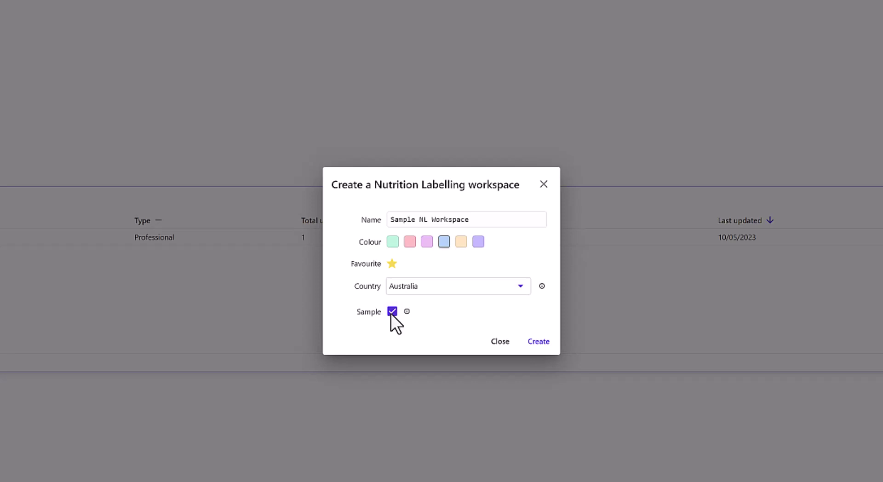
click(538, 343)
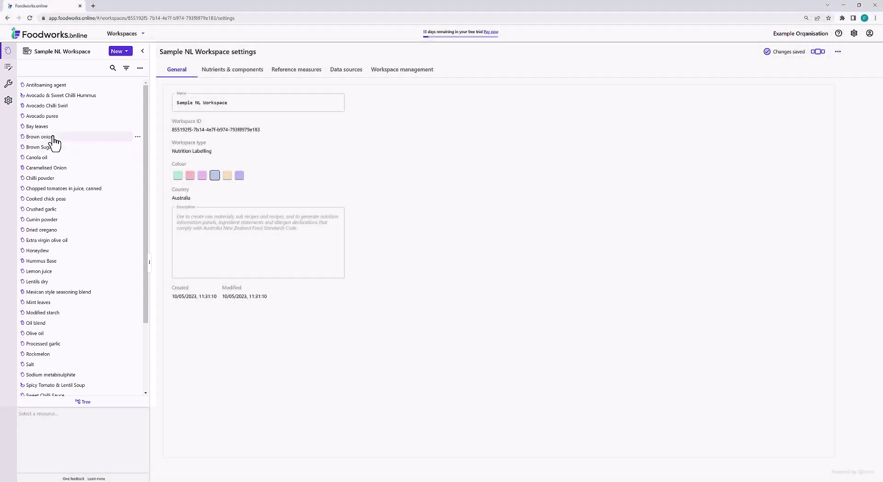
View the Brown onion, Avocado Chilli Swirl and Avocado & Sweet Chilli Hummus resources, and return to the dashboard of all workspaces.
click(54, 138)
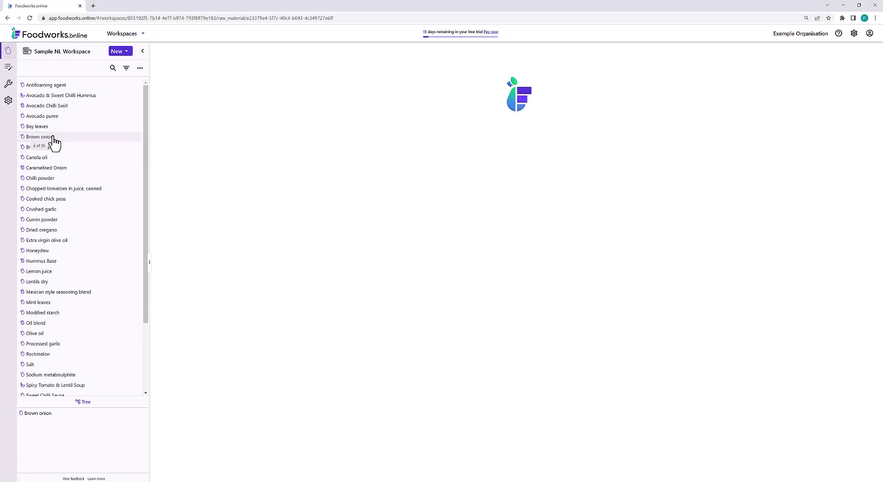
click(53, 108)
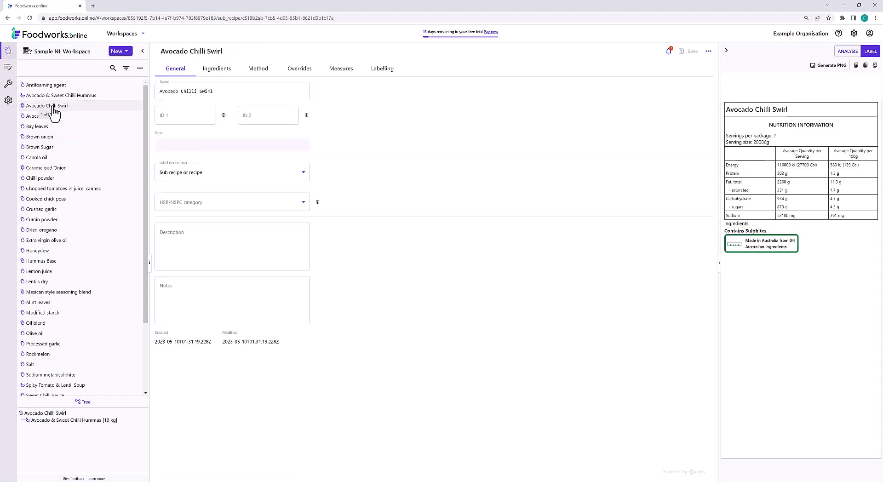
click(54, 96)
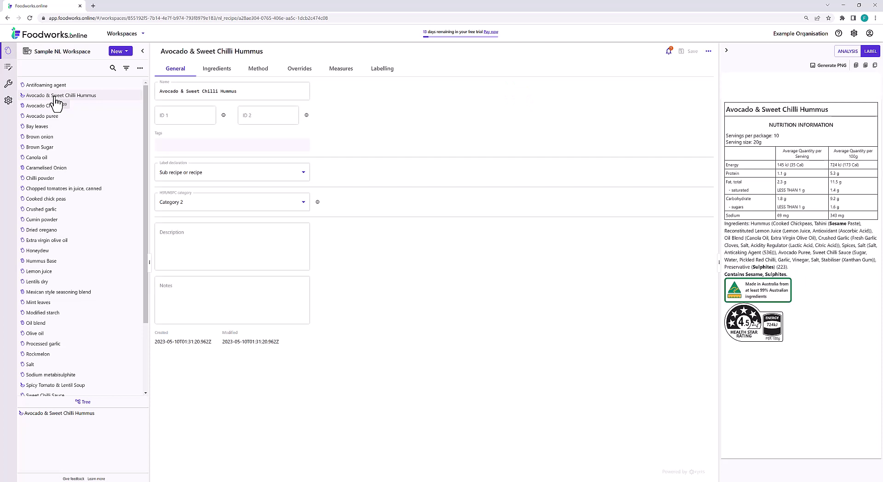
click(126, 35)
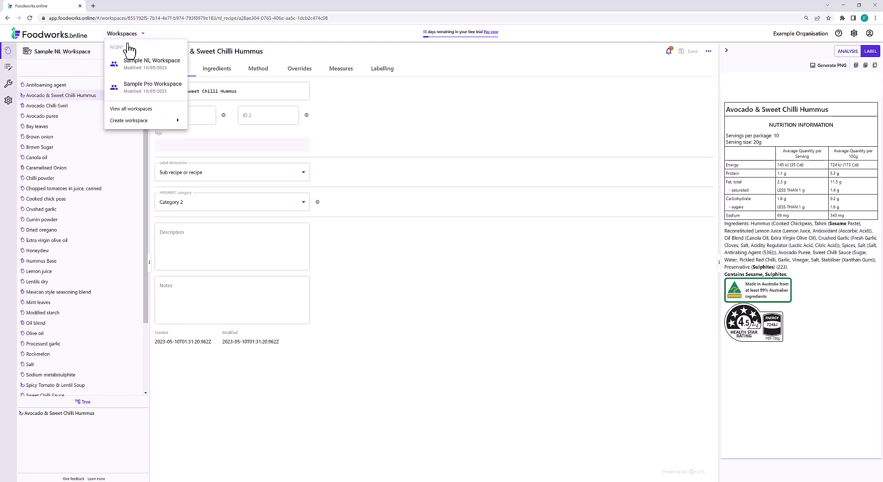
click(132, 111)
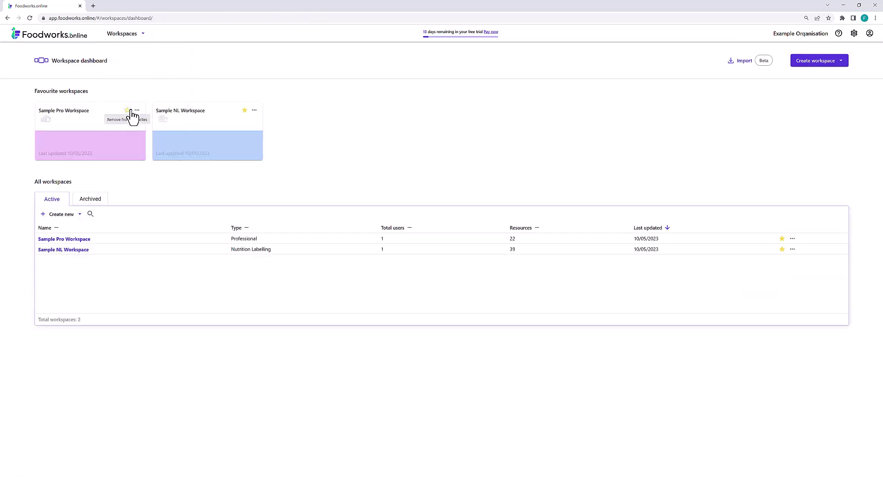
click(128, 111)
Create a Professional workspace named "Professional Workspace 1" with the green colour and without sample data.
click(813, 68)
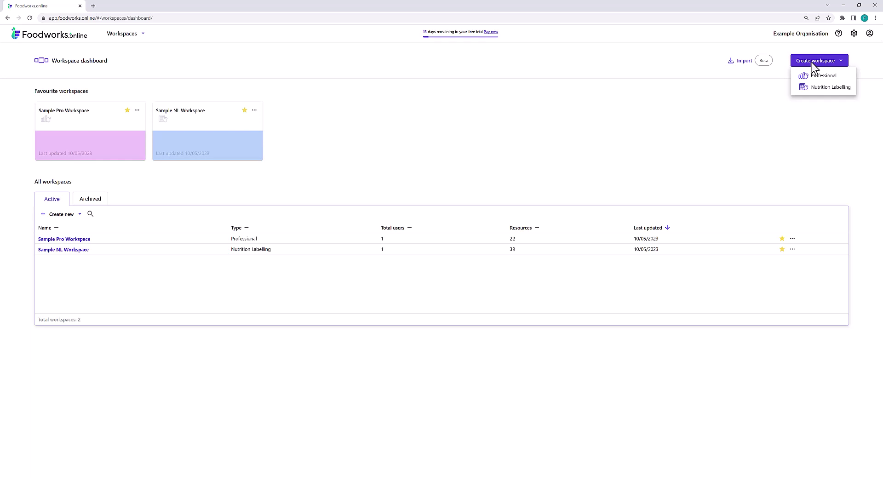
click(814, 76)
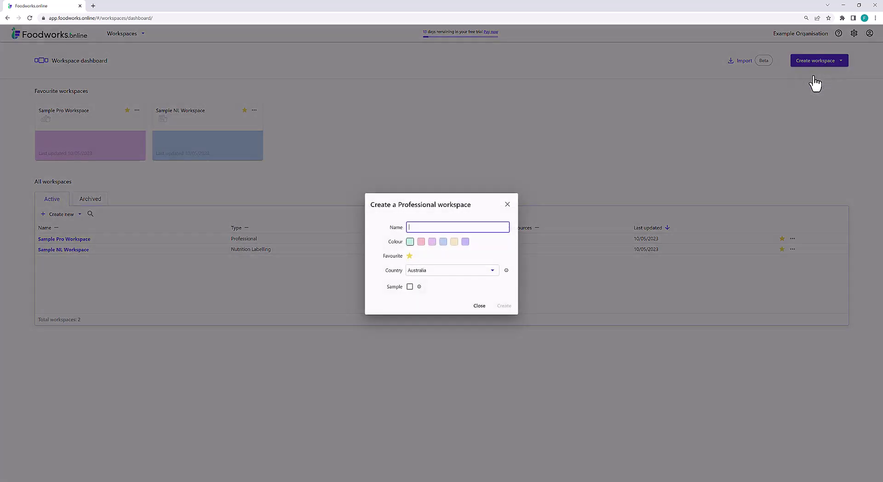
text(Prof)
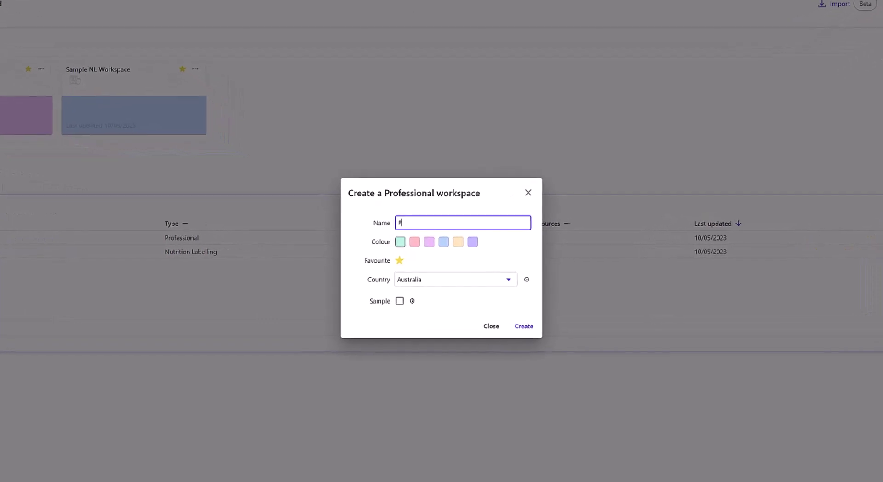
text(essional Work)
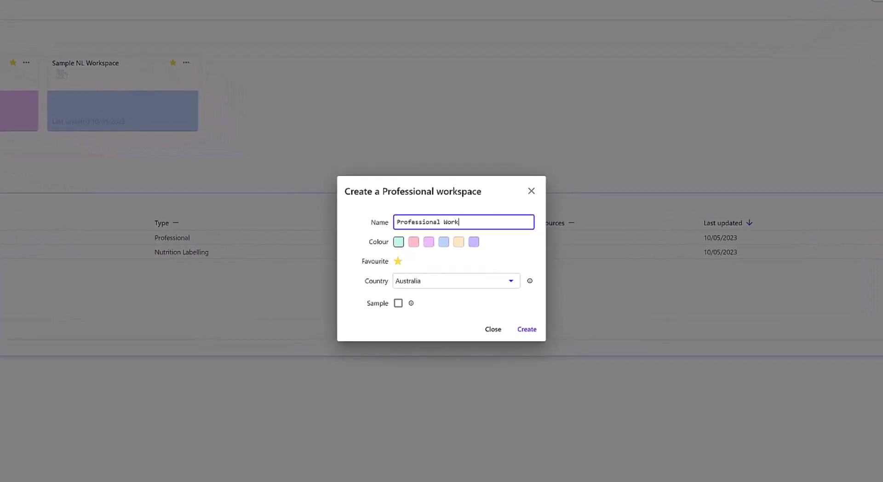
text(space 1)
click(398, 241)
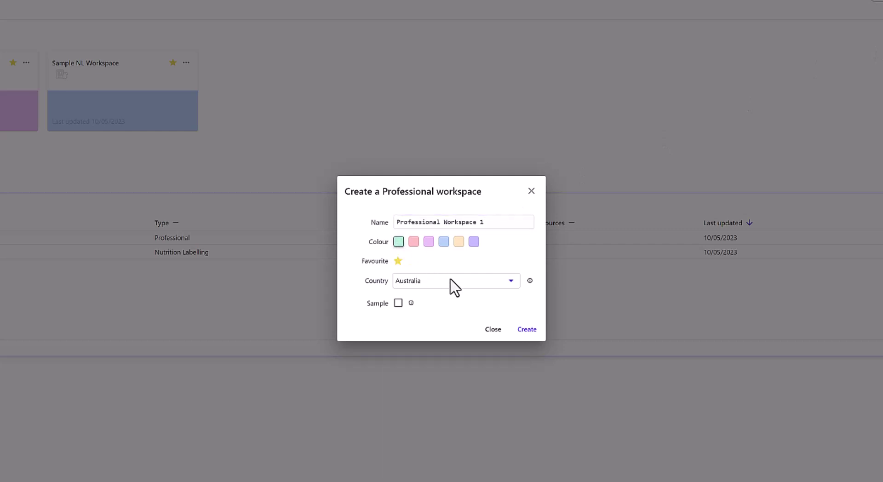
click(525, 329)
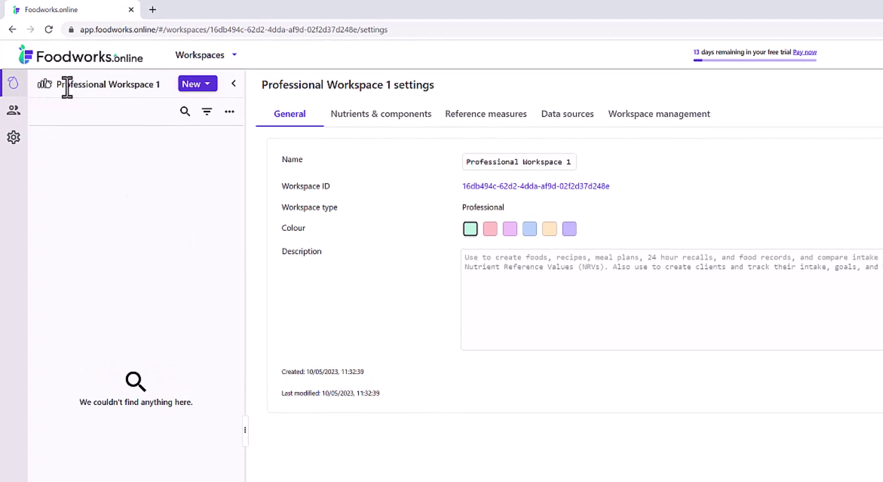
Check which new items can be created under the workspace's resources and clients, and return to the workspace dashboard.
click(197, 86)
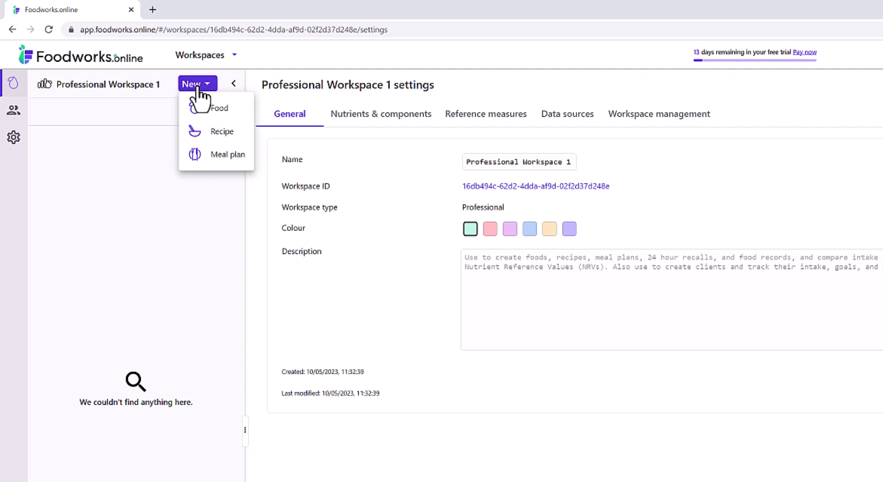
click(16, 113)
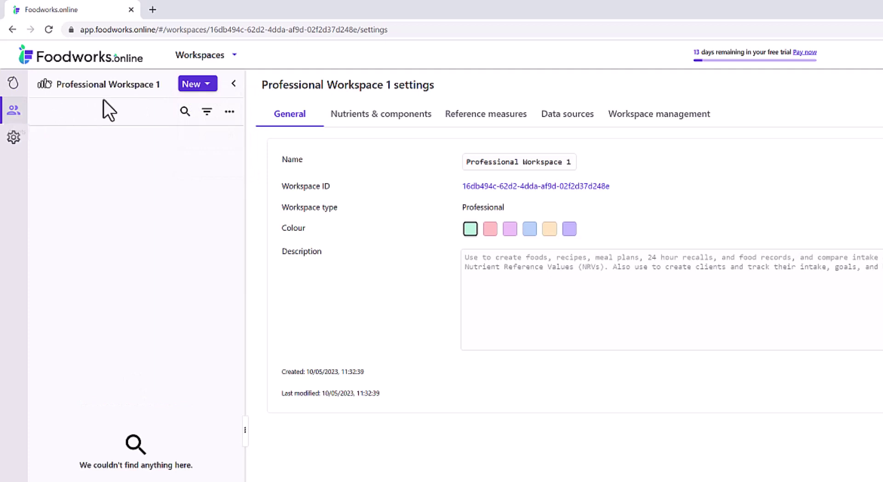
click(186, 87)
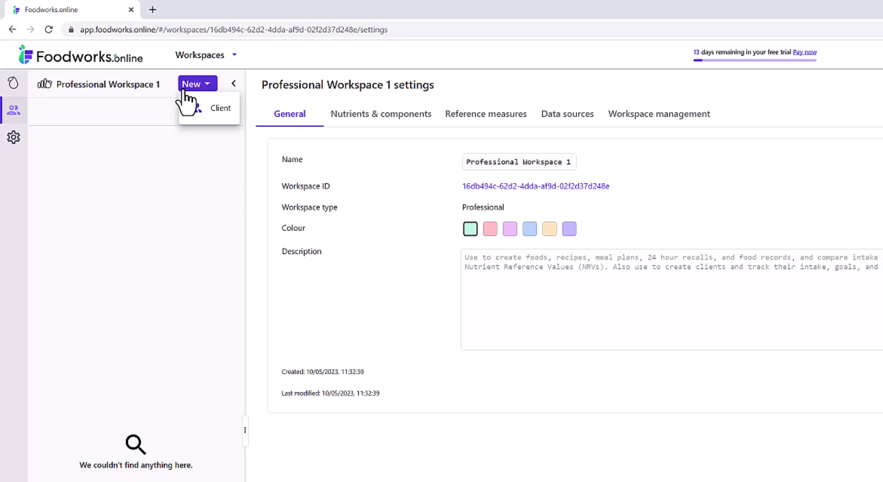
click(109, 56)
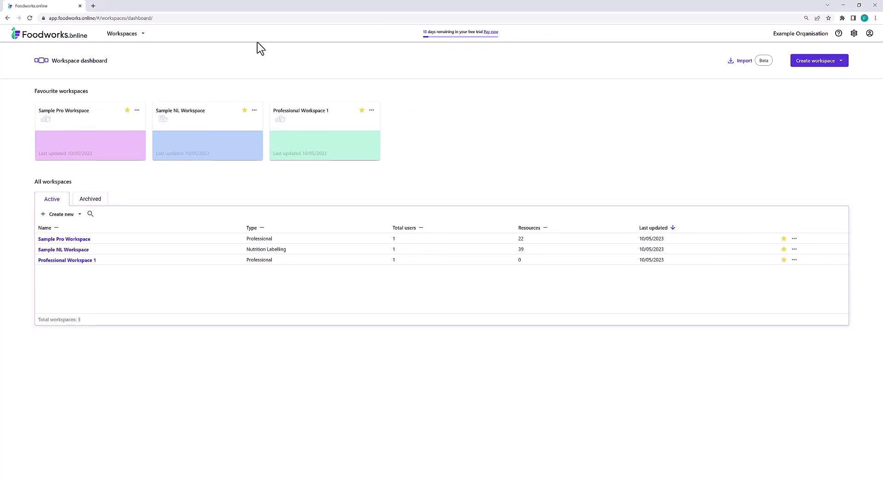
Create a Nutrition Labelling workspace named "Nutrition Labelling Workspace 1" with the light purple colour and without sample data.
click(807, 68)
click(802, 102)
text(Nutrition Labelling Workspace 1)
click(428, 242)
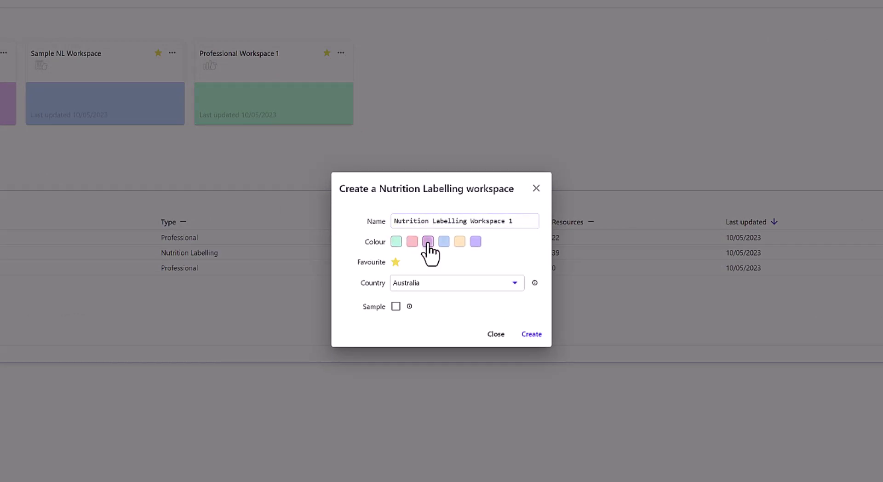
click(532, 334)
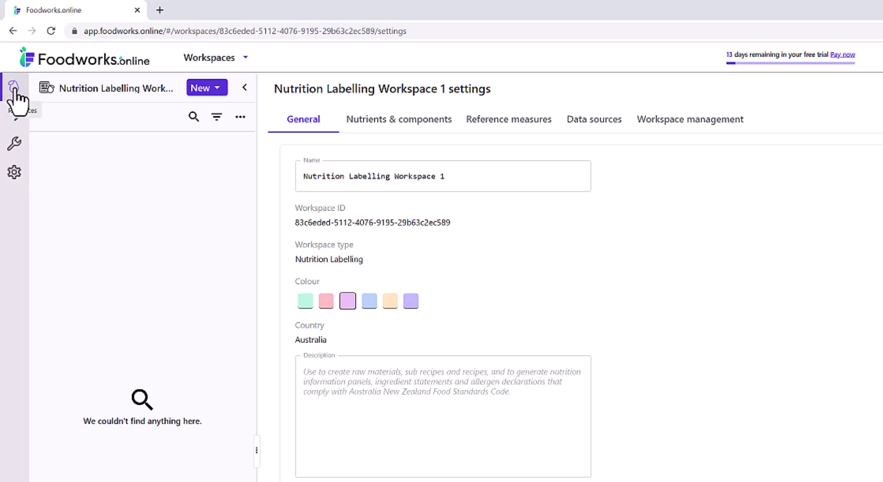
Examine the new workspace's resource creation options, bulk edit page and tools page, and return to the workspace dashboard.
click(201, 89)
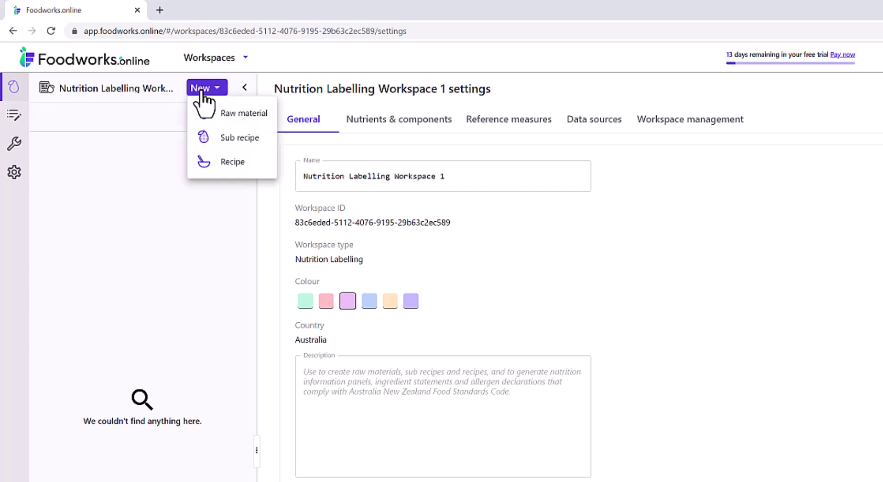
click(201, 90)
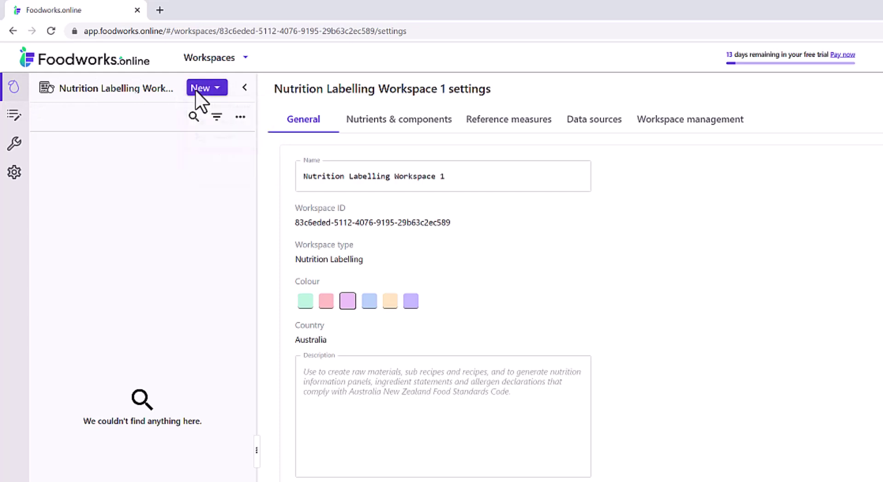
click(14, 117)
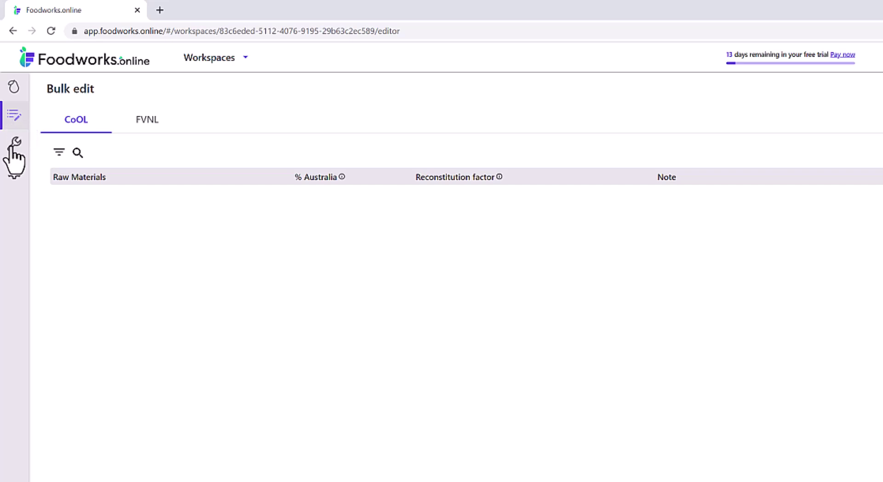
click(14, 148)
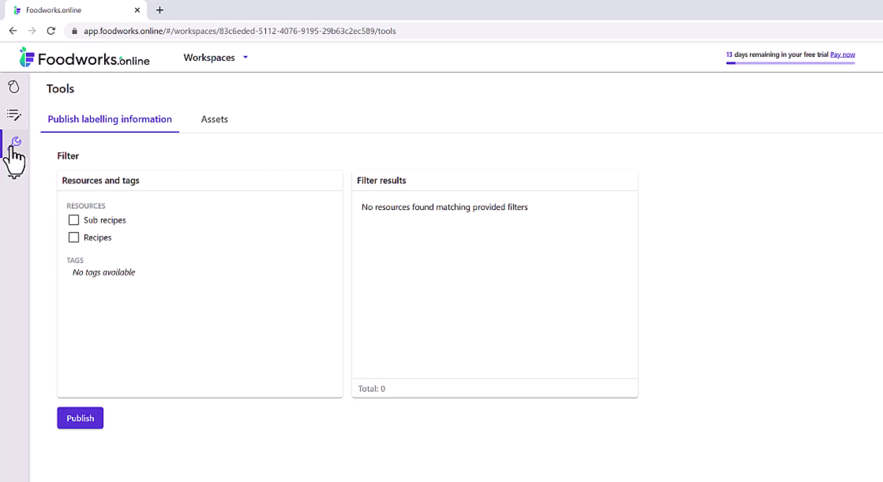
click(74, 61)
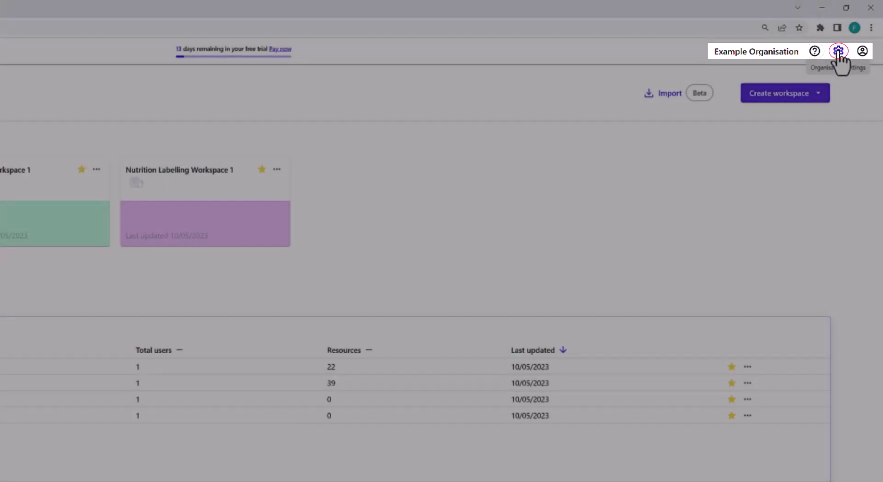
Review the organisation settings' users and billing details and history, then open the organisation details for editing and close them unchanged.
click(839, 50)
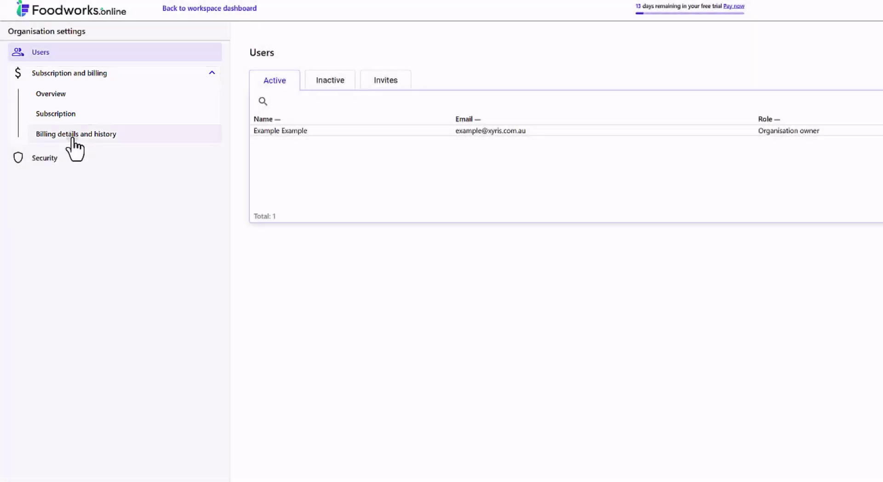
click(73, 137)
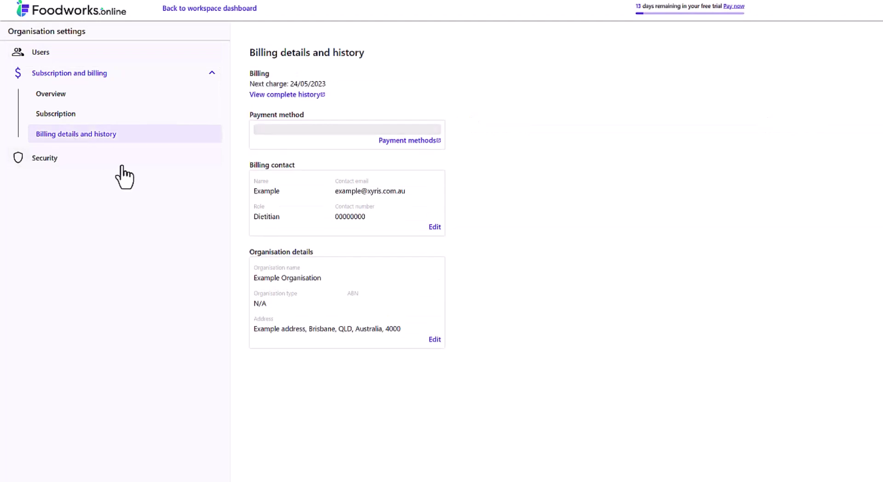
click(434, 340)
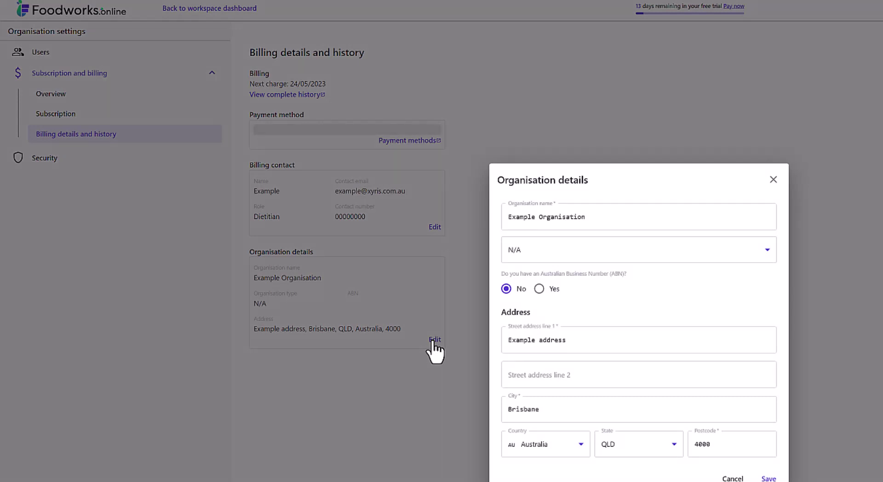
click(774, 180)
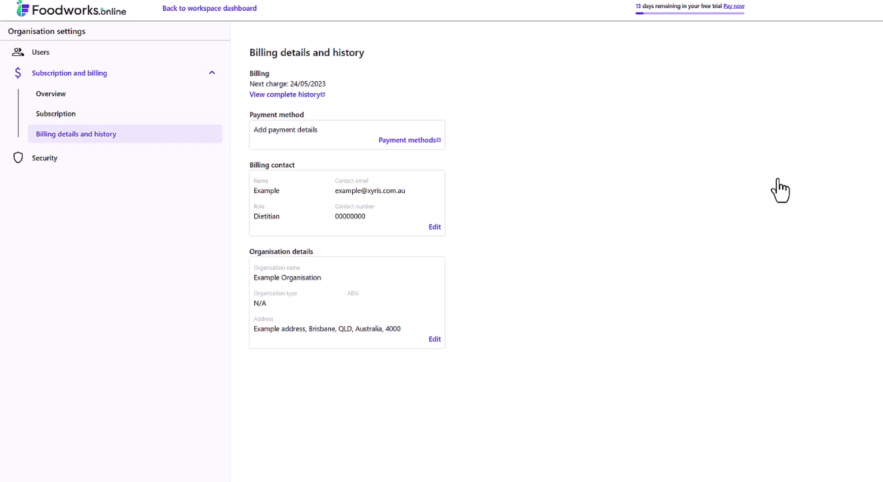
Review the organisation's security settings and the options in the account menu, then return to the workspace dashboard.
click(47, 163)
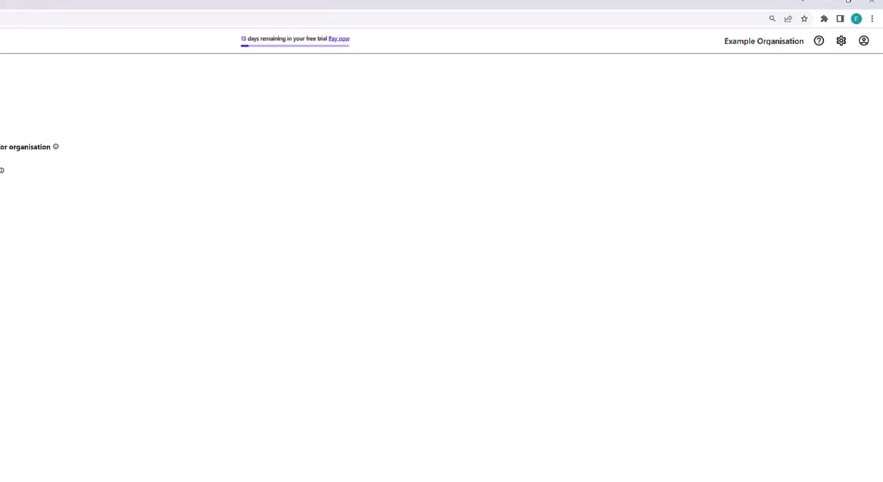
click(864, 42)
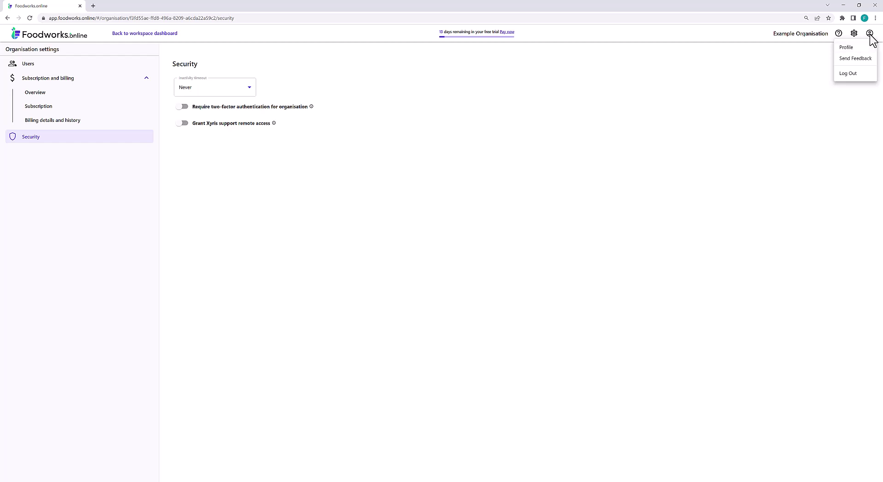
click(142, 34)
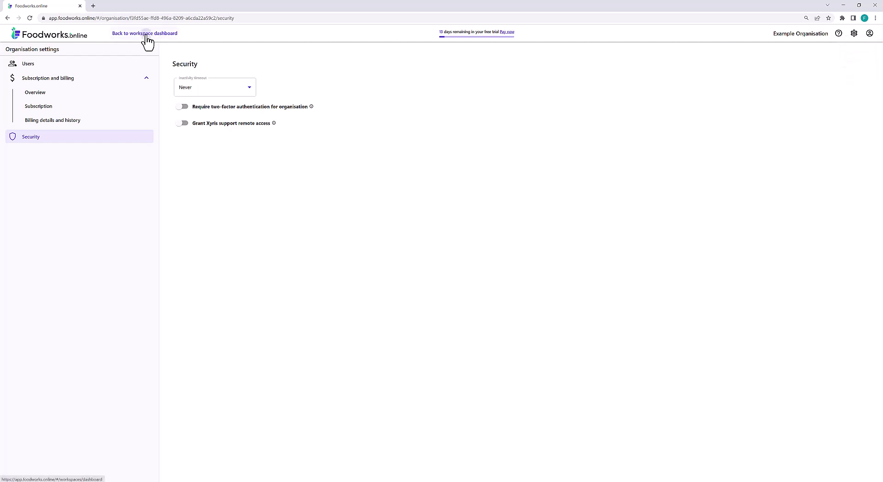
click(144, 35)
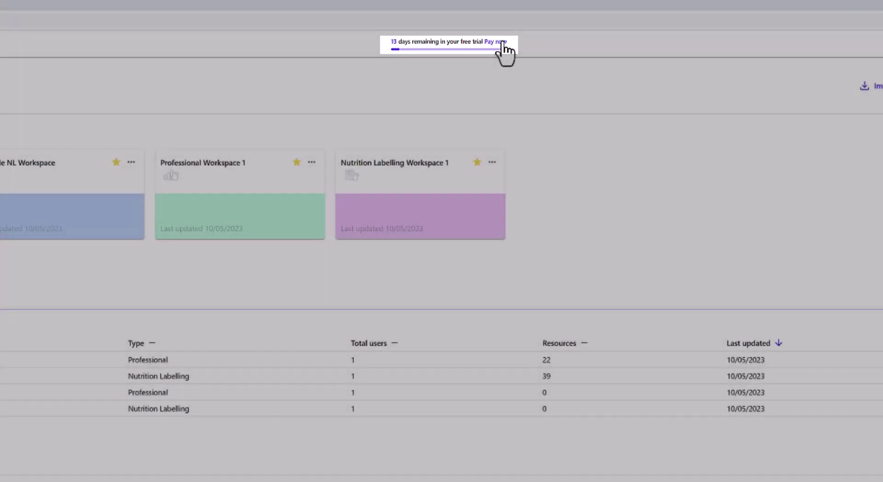
Start paying for the trial subscription, setting the number of users to 2 and selecting the annual Nutrition Labelling edition.
click(503, 41)
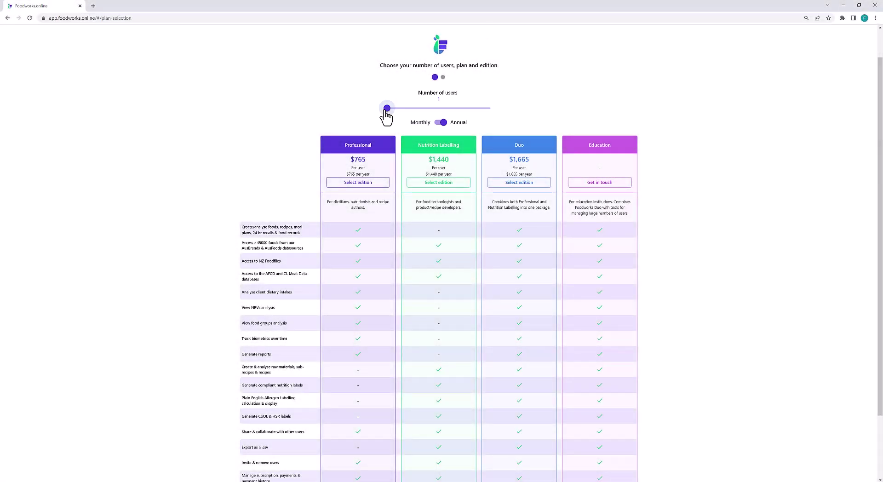
drag(387, 110, 390, 112)
click(437, 183)
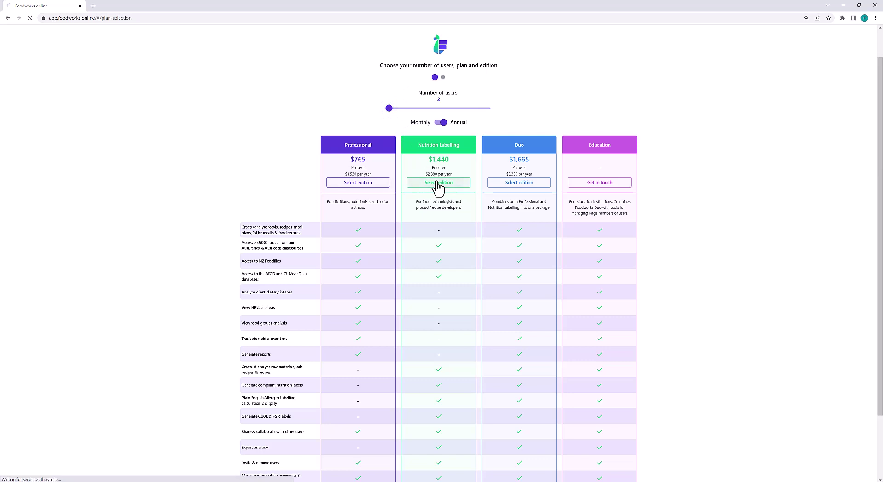